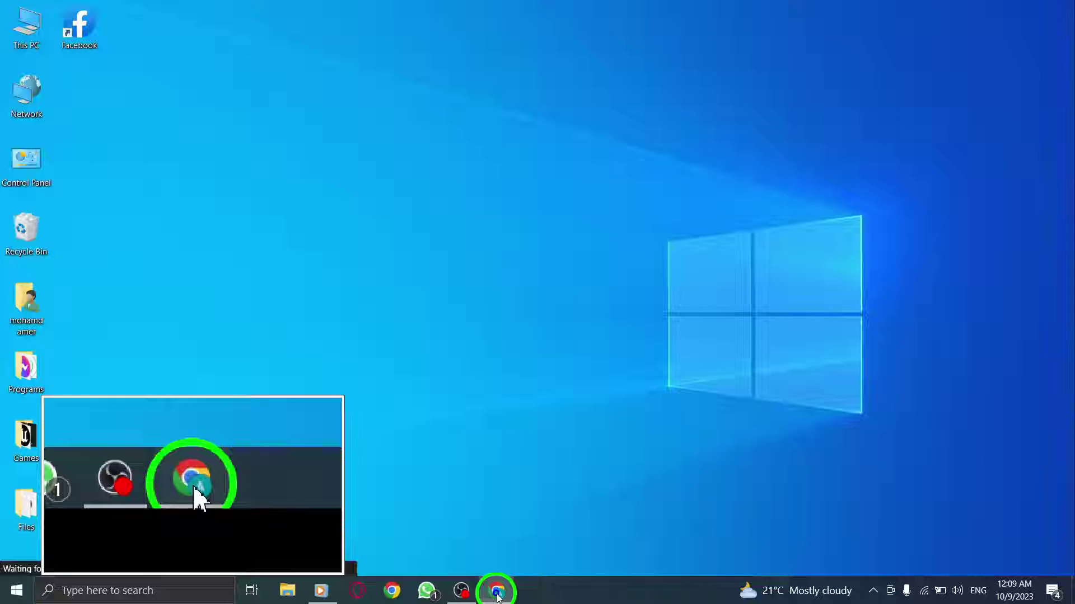
- Restore the Facebook window and show the Notifications panel's options menu
mouse_move(497, 590)
left_click(195, 495)
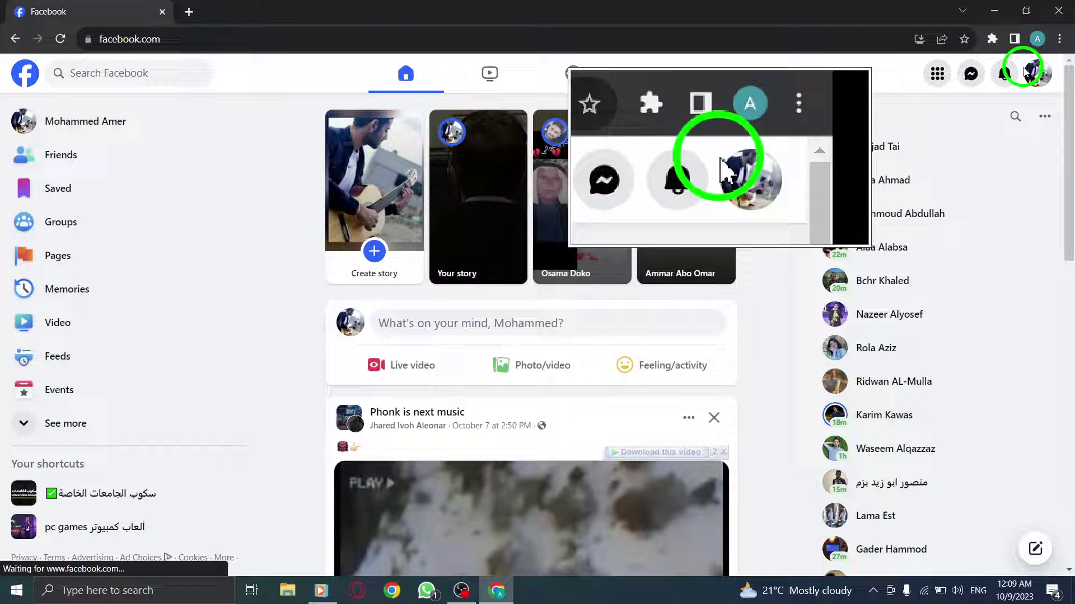
left_click(1005, 76)
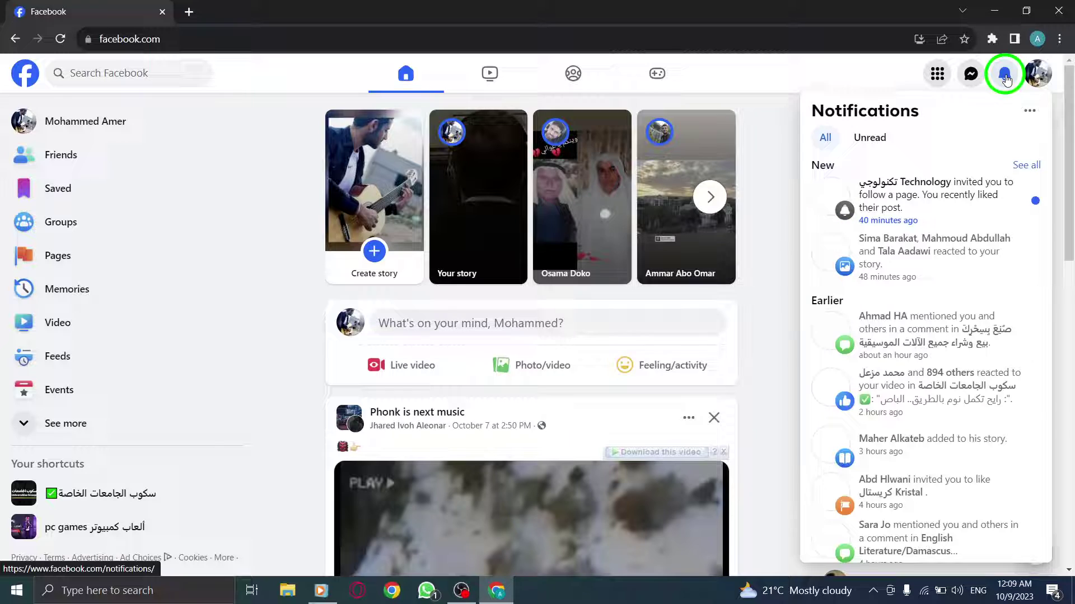
left_click(1028, 113)
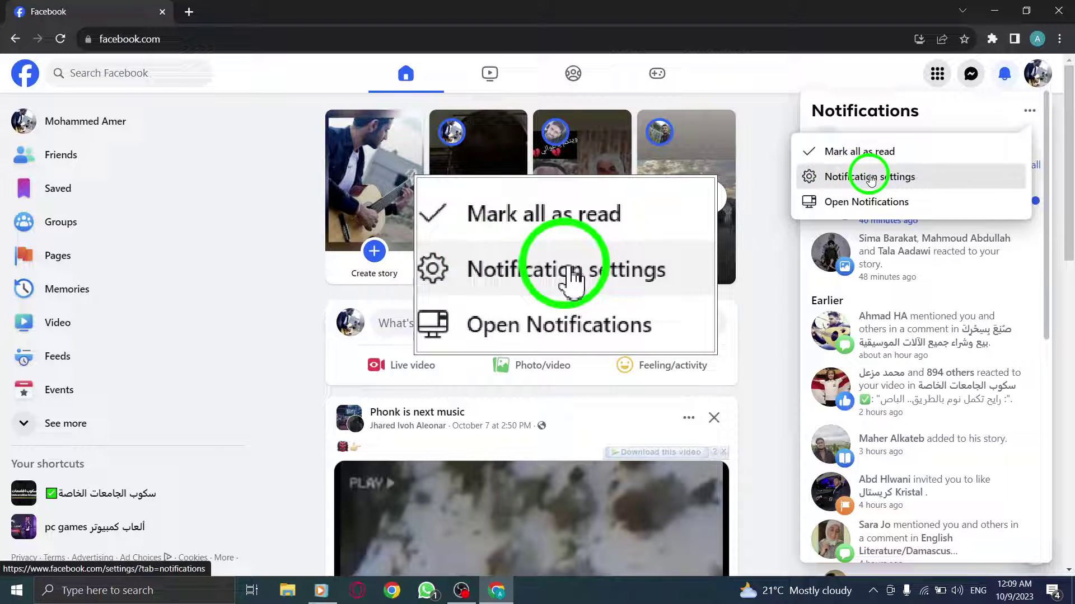
- Go to Notification settings and expand the 'Updates from friends' category
left_click(836, 177)
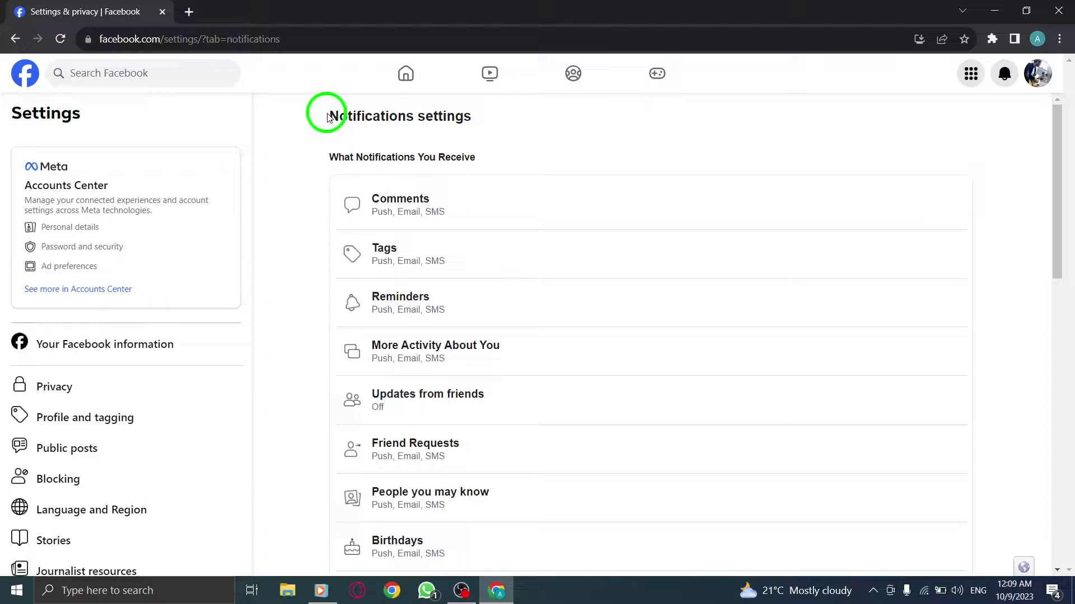
left_click(457, 392)
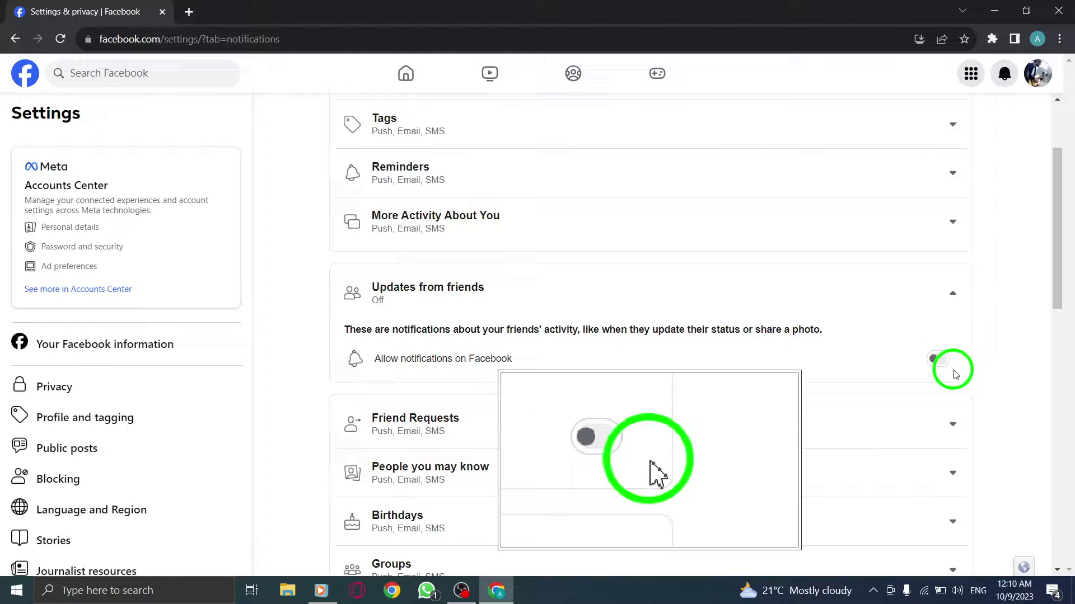
- Switch on 'Allow notifications on Facebook' under Updates from friends
left_click(936, 364)
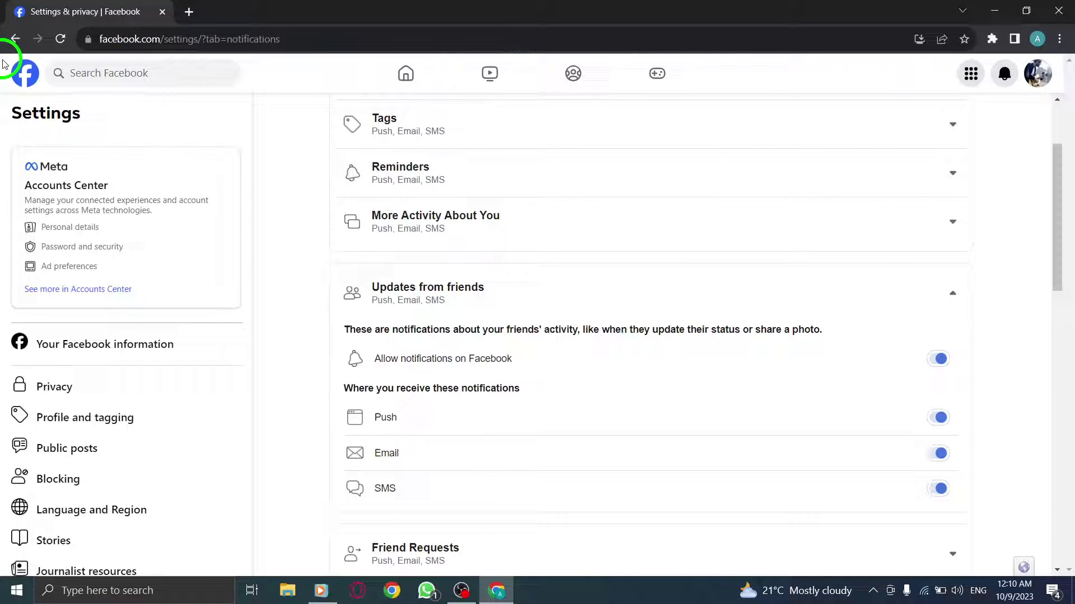
- Return to the Facebook home page and minimize Chrome to the desktop
left_click(24, 73)
left_click(994, 11)
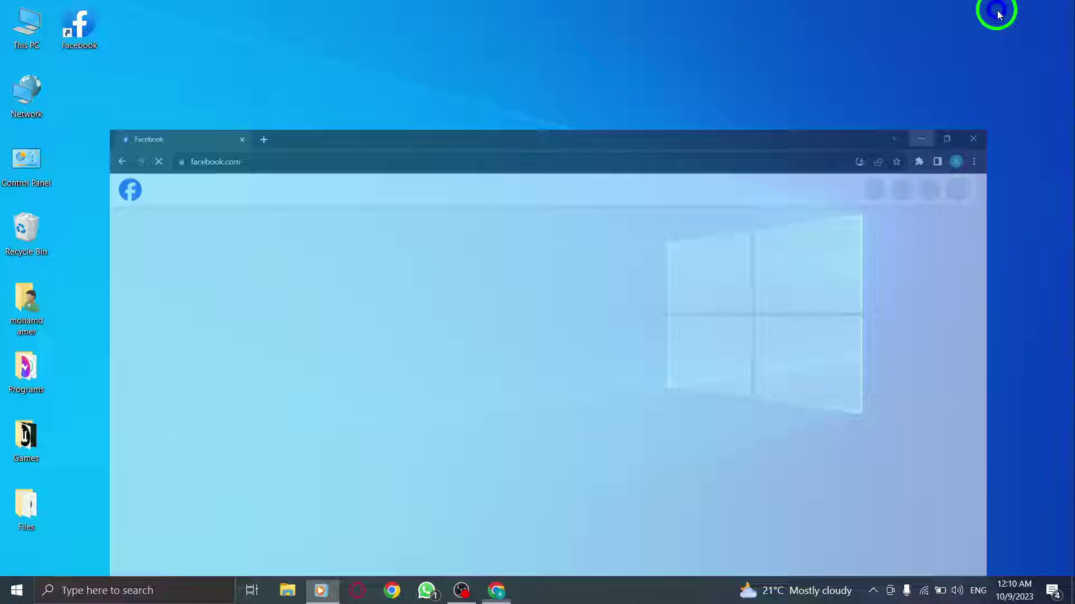